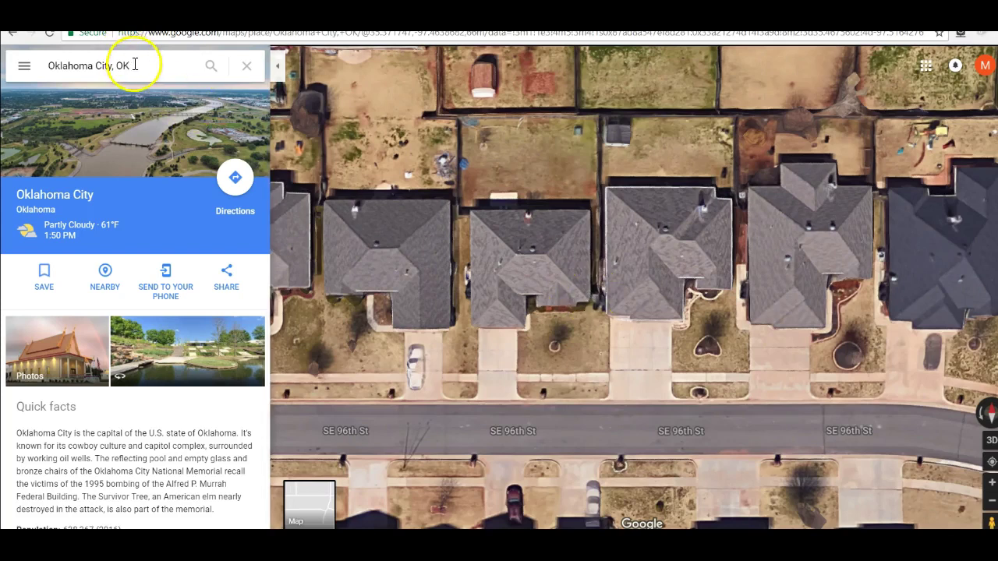
Step: Trace a Measure distance path around the second house's backyard lot, totalling 187.59 ft
right_click(590, 294)
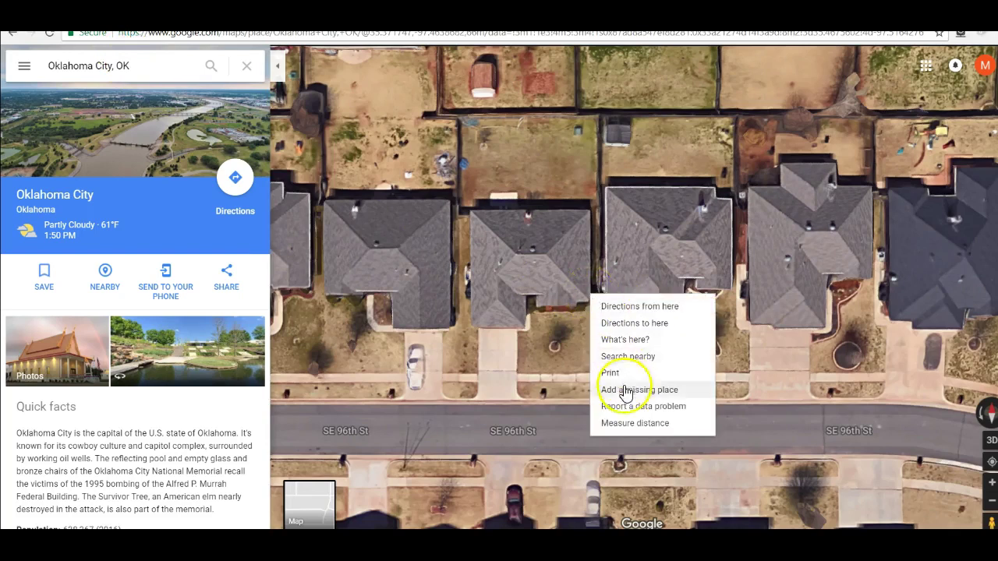
left_click(616, 423)
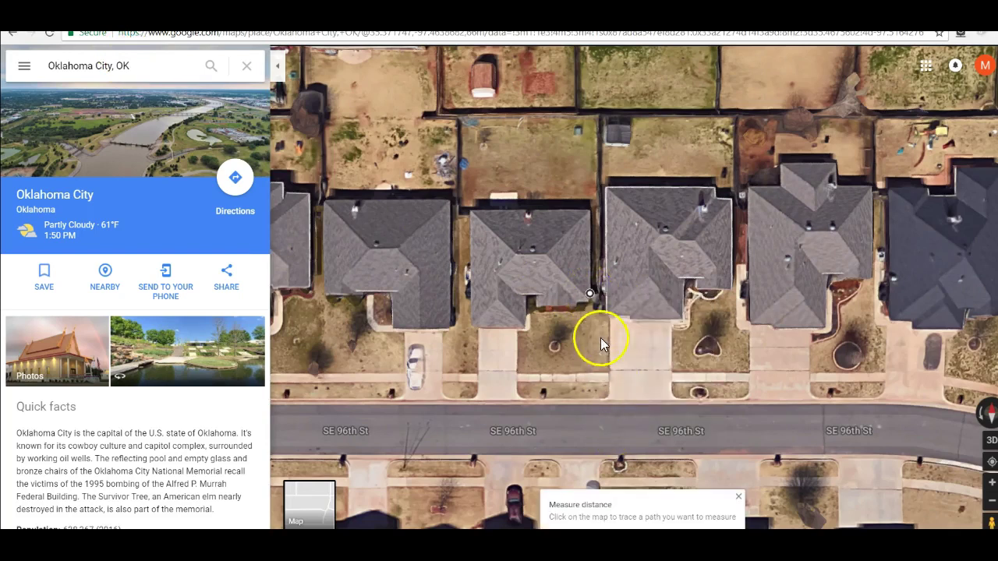
left_click(598, 293)
left_click(598, 115)
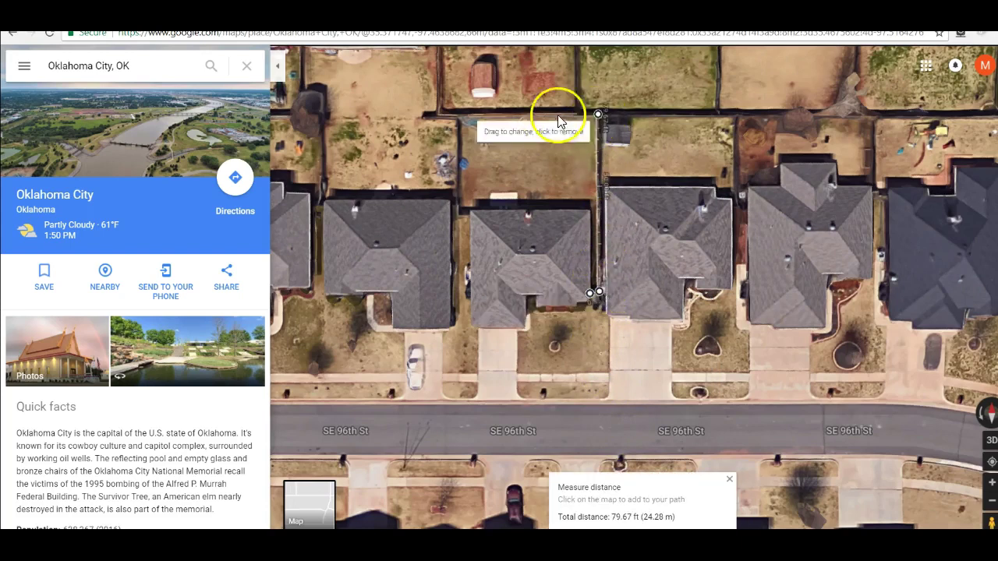
left_click(458, 114)
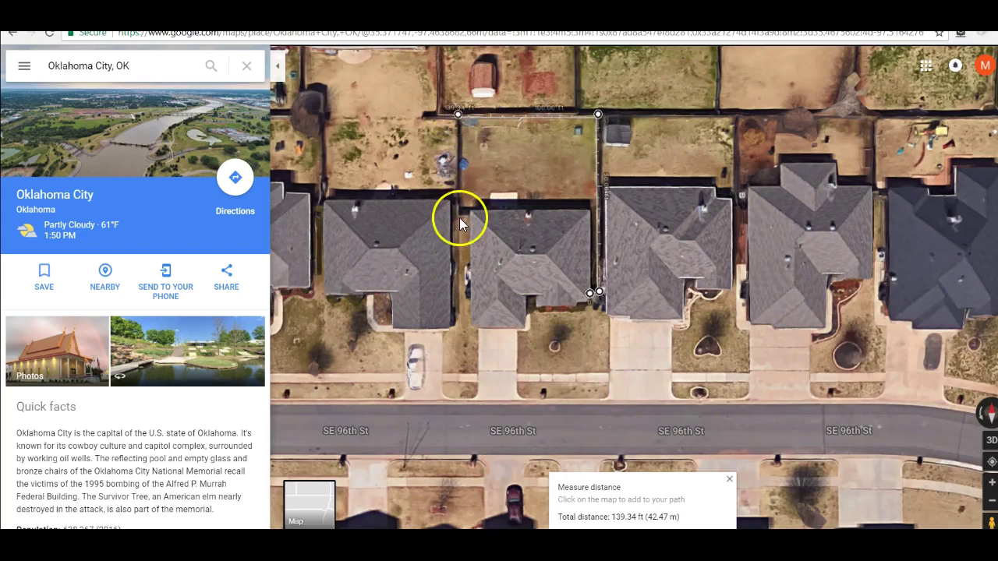
left_click(455, 212)
left_click(468, 215)
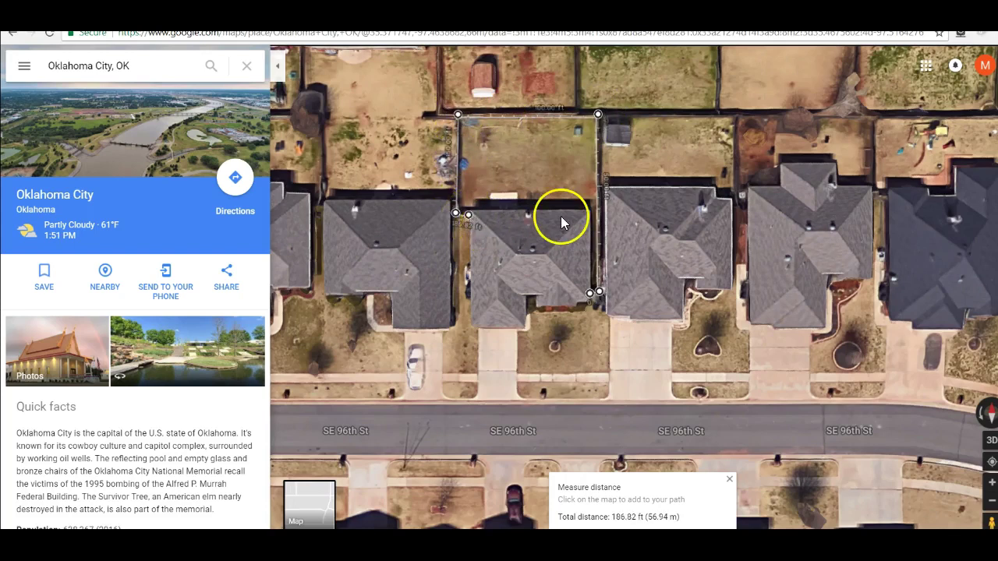
left_click_drag(597, 291, 597, 292)
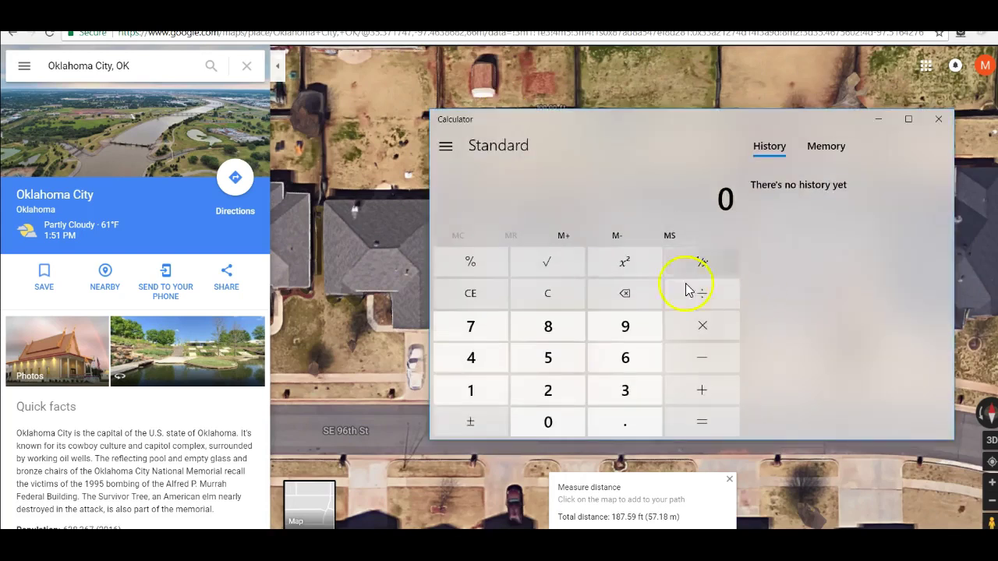
Step: Compute 187 × 6 = 1,122 in Calculator, then close it
left_click(503, 382)
left_click(546, 328)
left_click(471, 326)
left_click(701, 326)
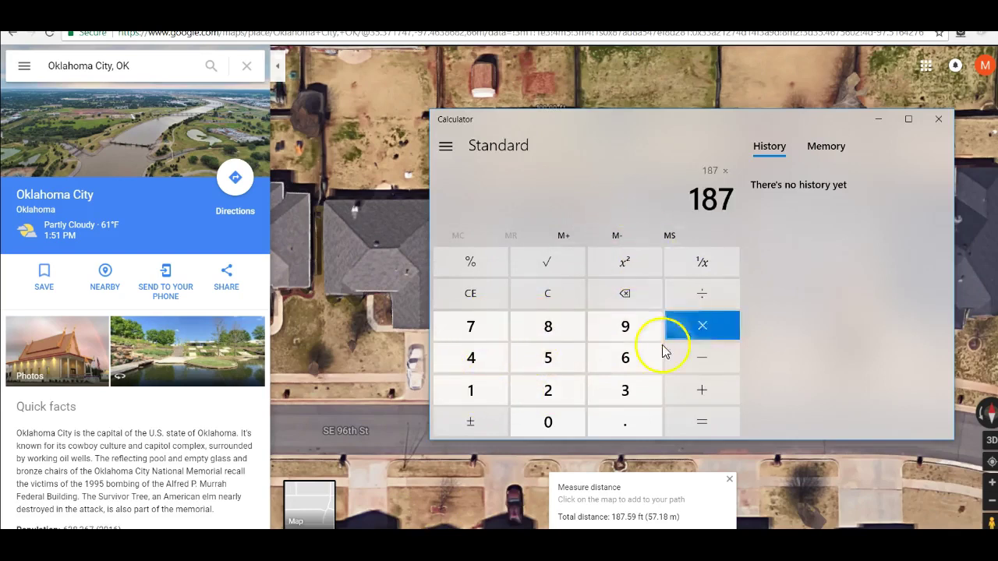
left_click(654, 357)
left_click(703, 418)
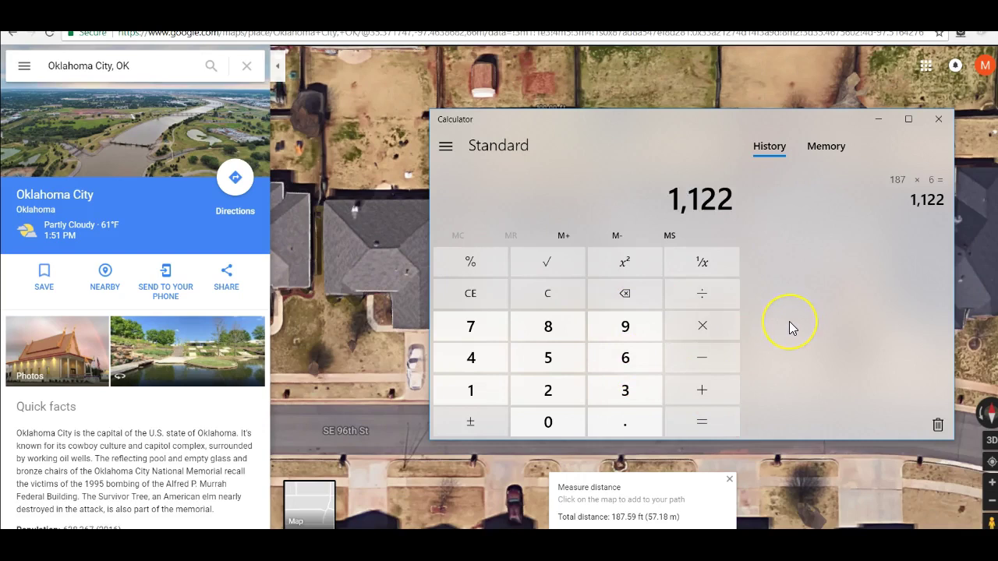
left_click(937, 119)
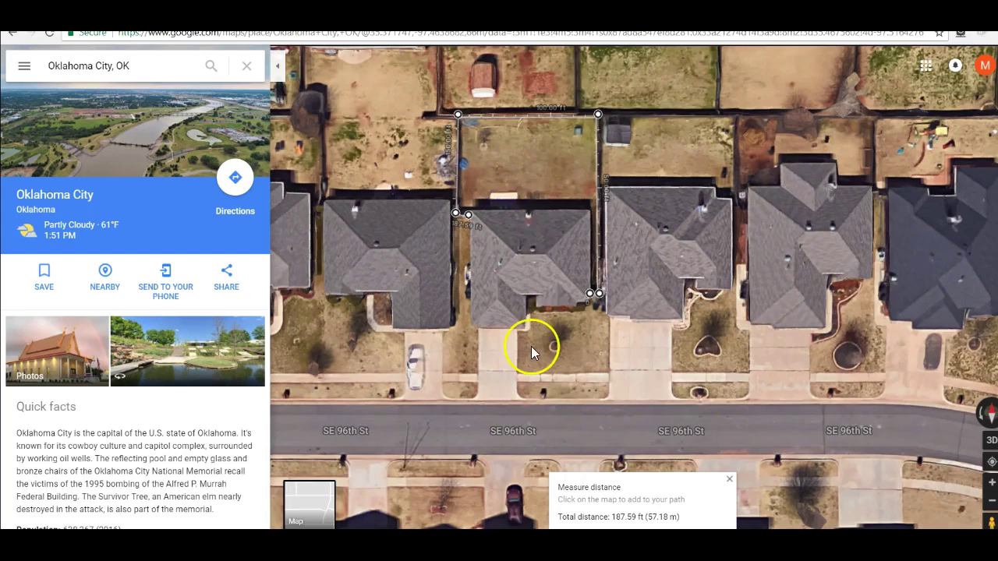
Step: Clear the backyard path and measure the house's side from its back corner, reading 50.31 ft
left_click(729, 480)
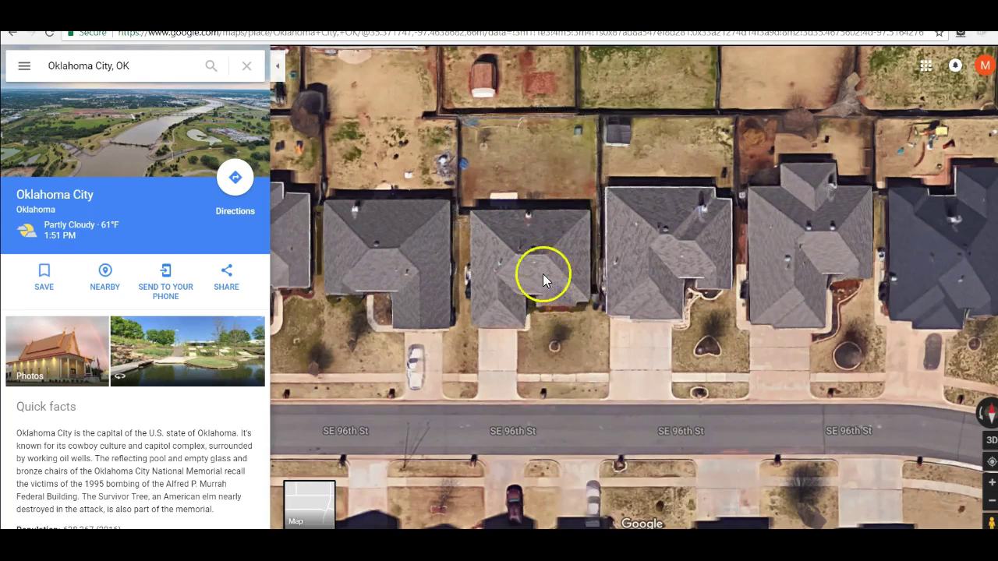
right_click(470, 211)
left_click(492, 341)
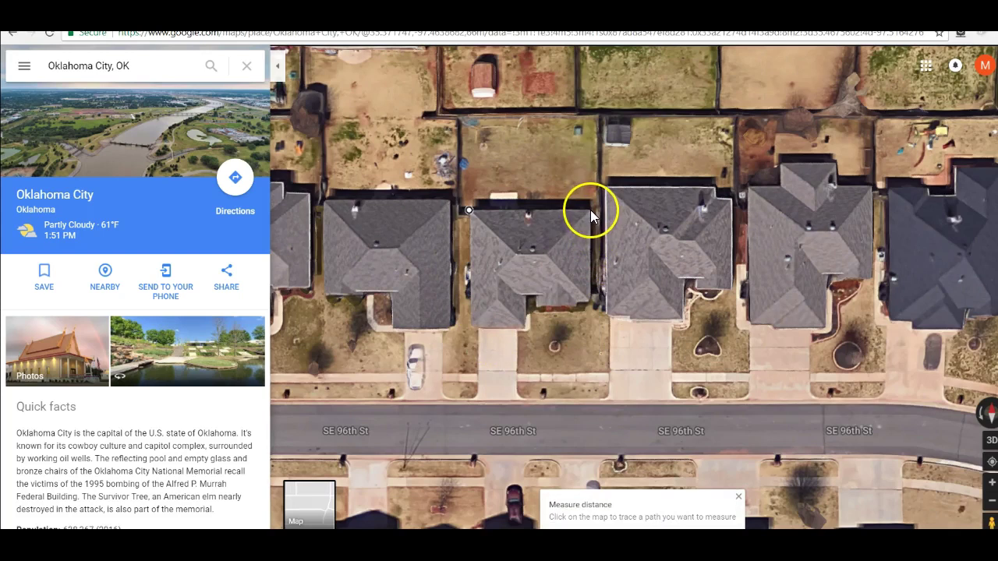
left_click(590, 209)
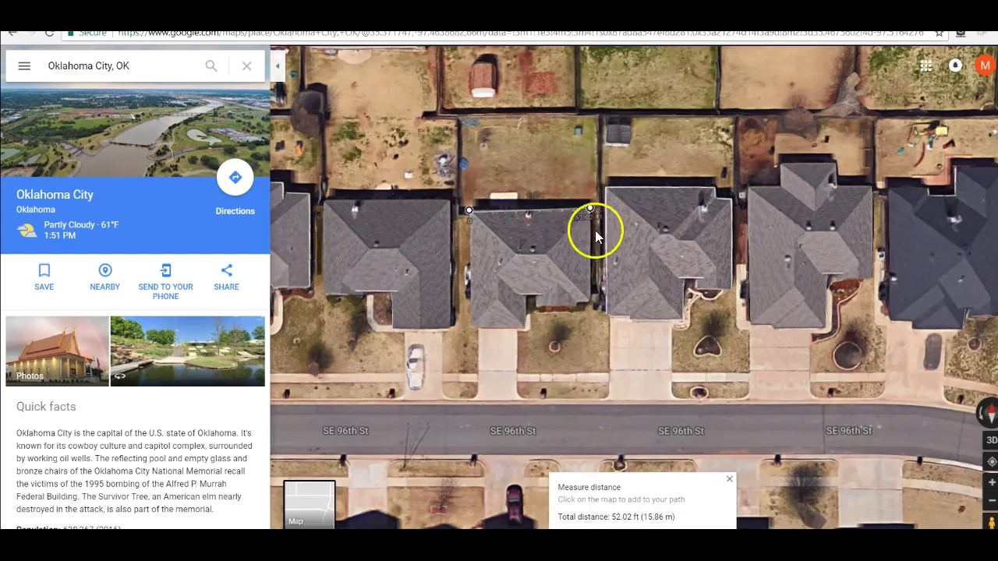
left_click_drag(590, 210, 471, 330)
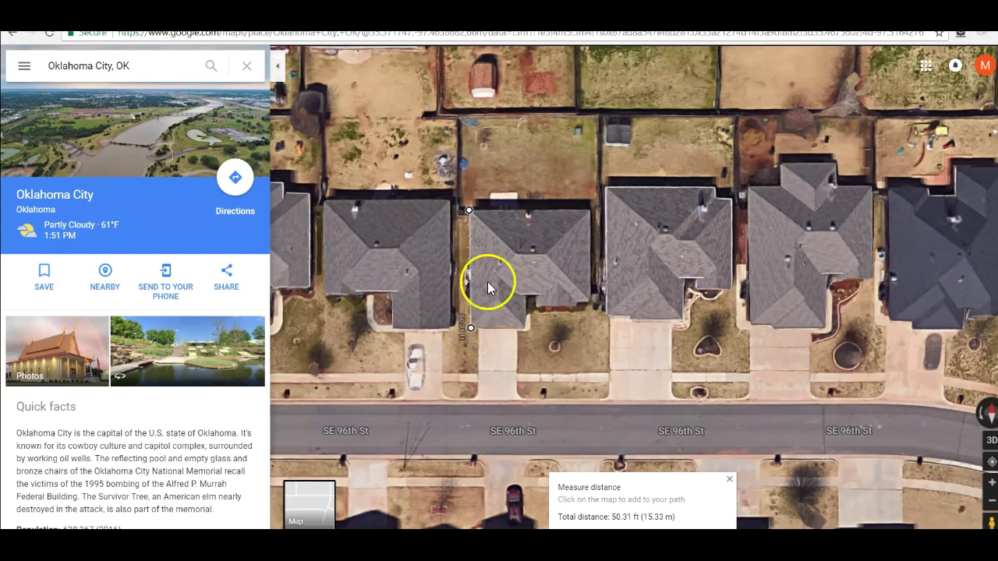
Step: Clear the side measurement, measure about 13 ft across the roof, then close it
left_click(729, 478)
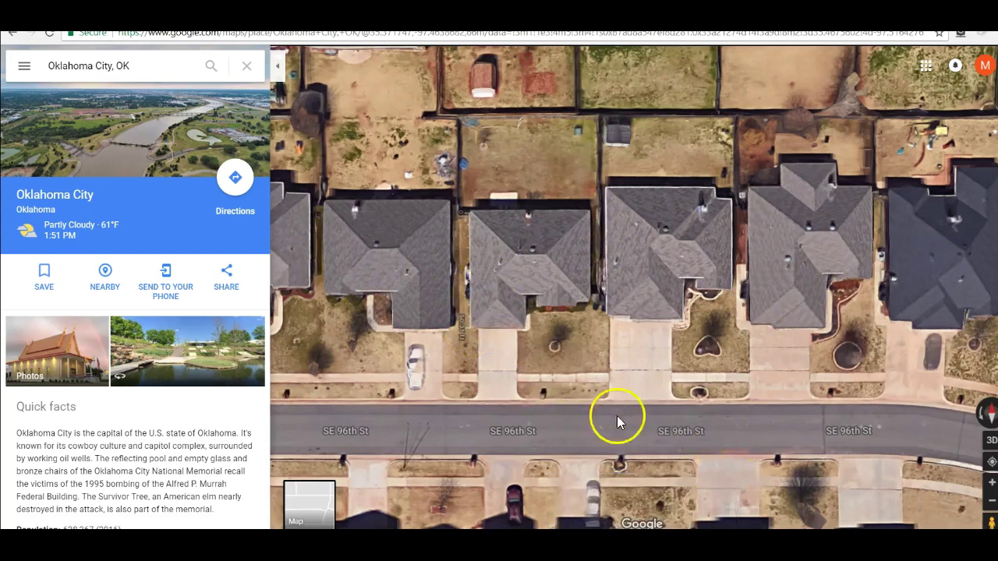
right_click(515, 255)
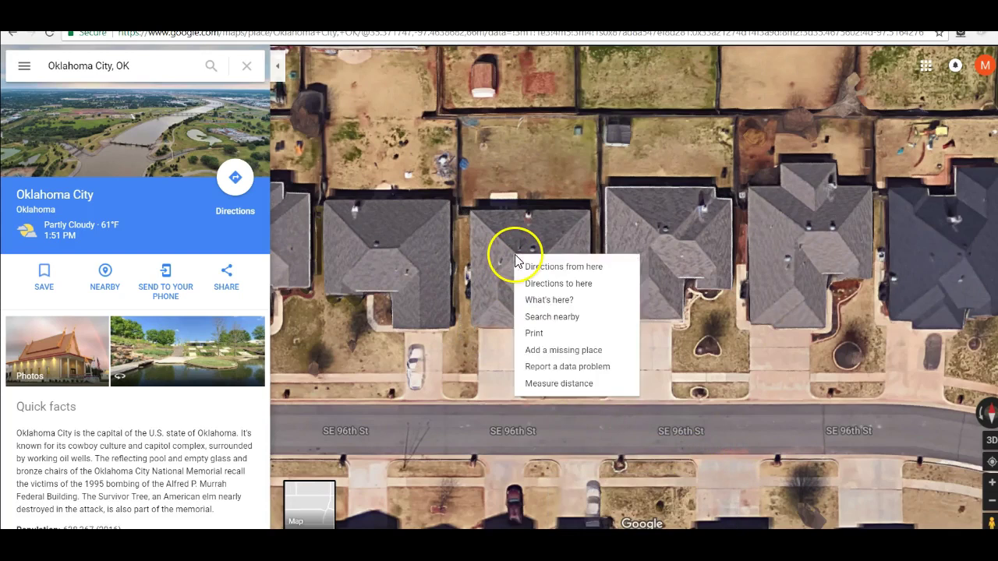
left_click(537, 383)
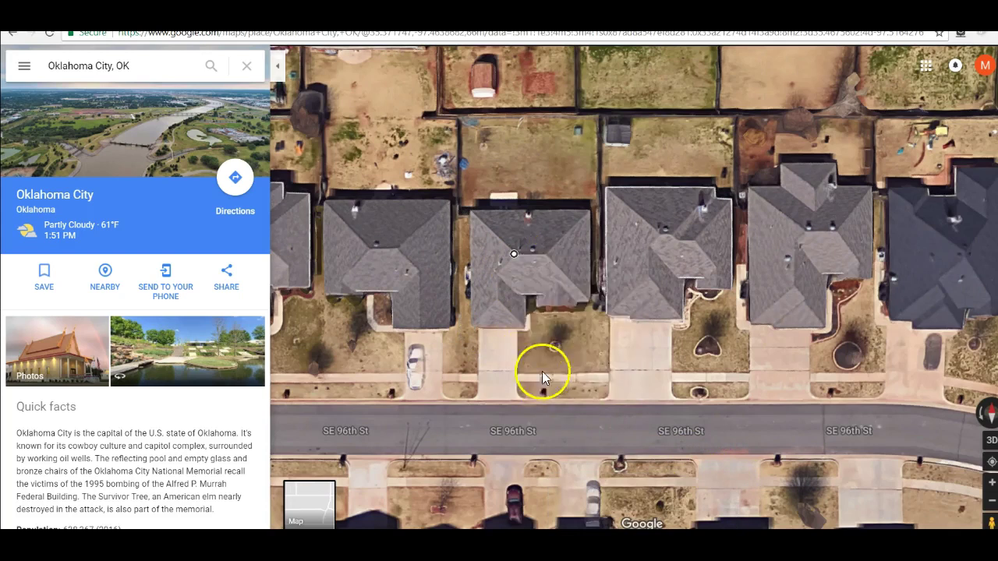
left_click(549, 254)
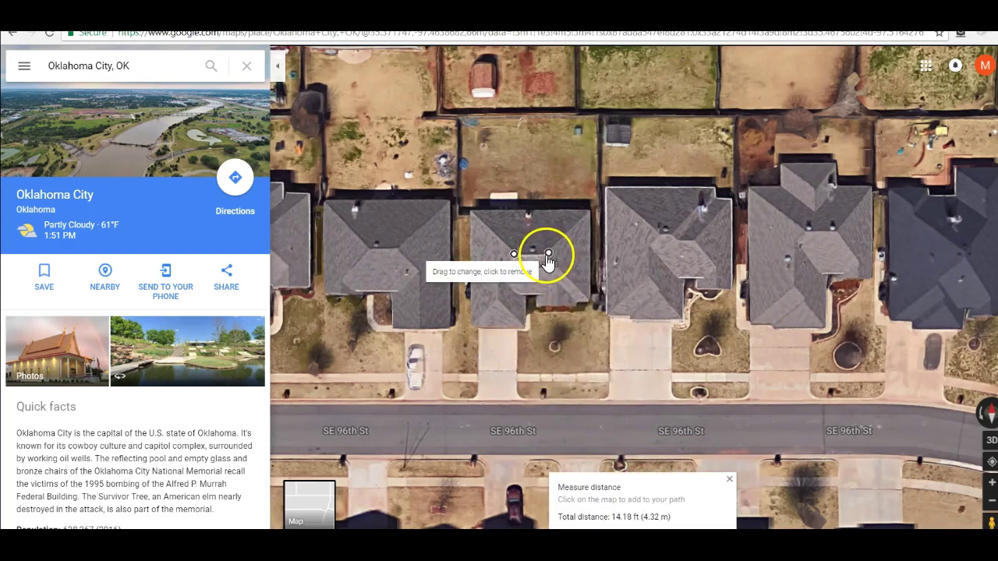
left_click_drag(548, 258, 546, 254)
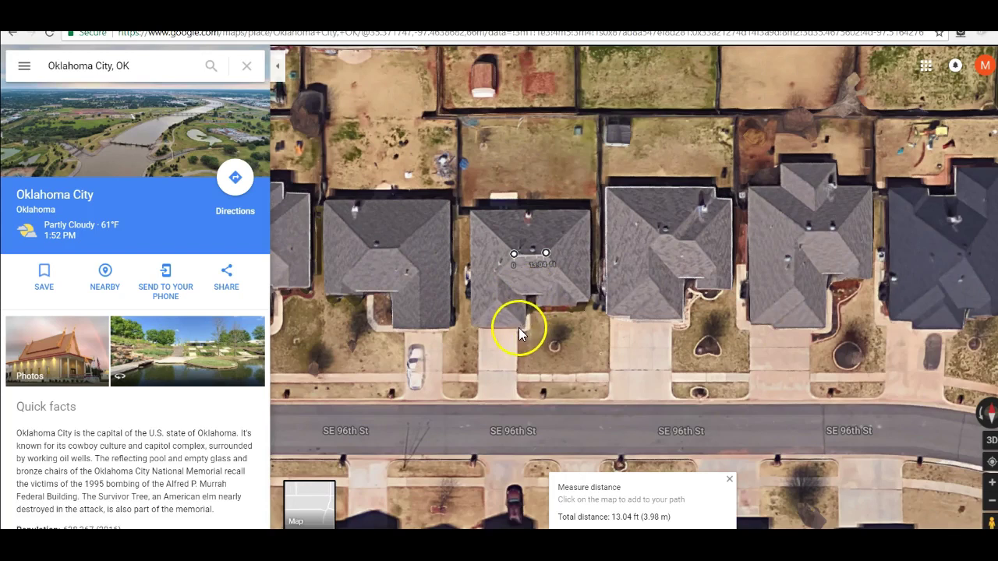
left_click(729, 479)
Step: Measure 15.16 ft from the roof's front edge down into the yard, then zoom out
right_click(525, 294)
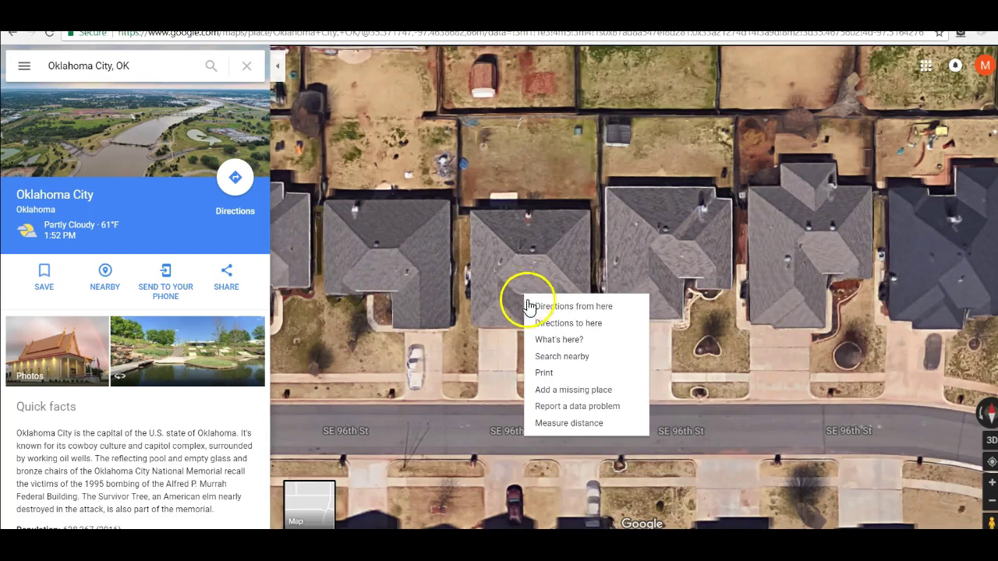
left_click(551, 424)
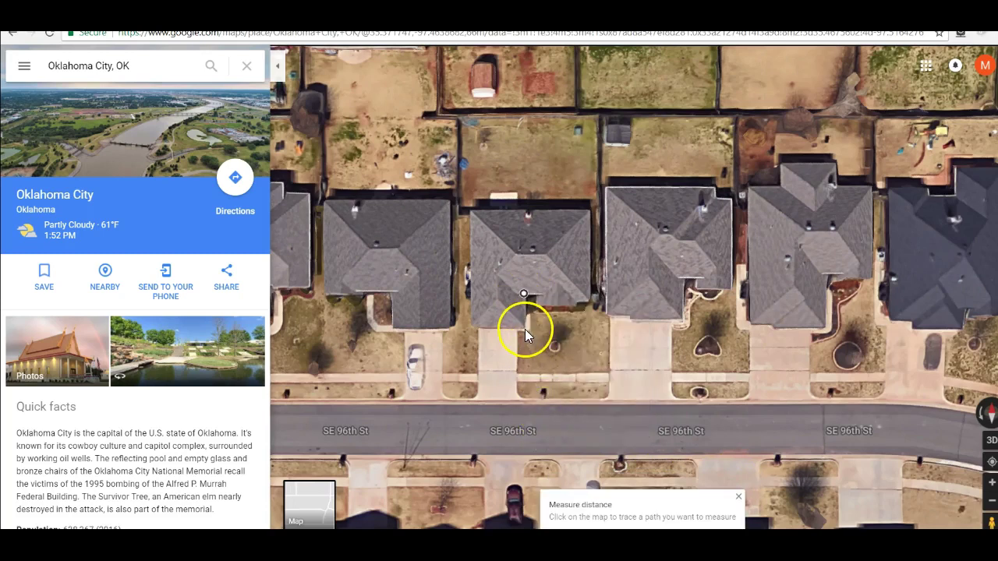
left_click(524, 328)
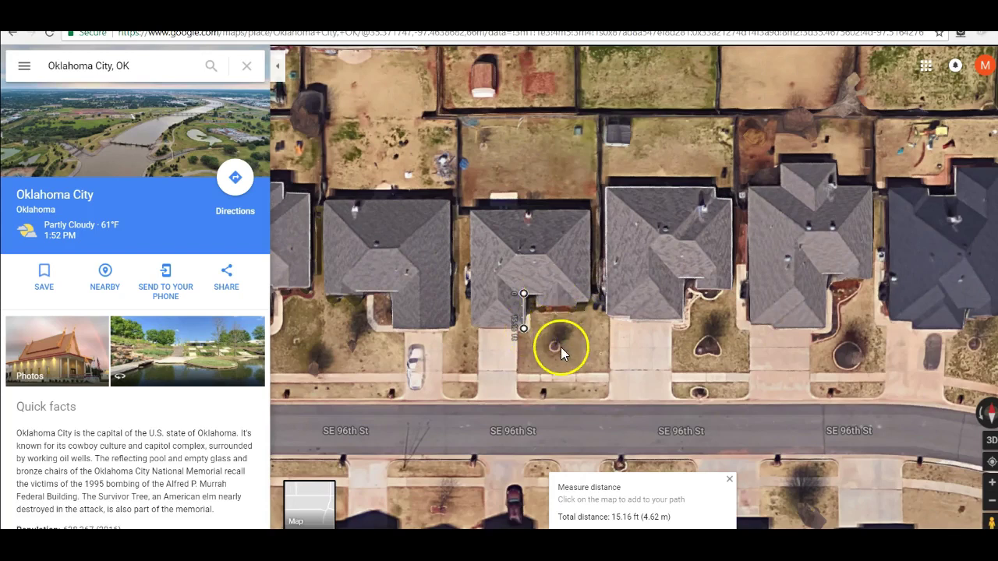
scroll(569, 367, "down", 2)
scroll(569, 371, "down", 1)
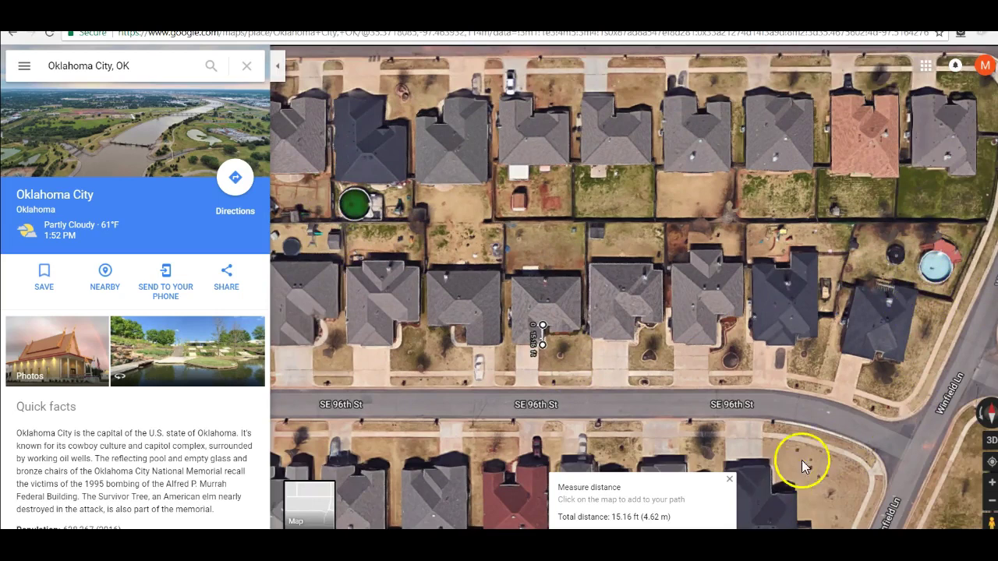
Step: Pan to Winfield Ln, clear the roof measurement, and measure across the backyard pool
left_click_drag(797, 412, 460, 498)
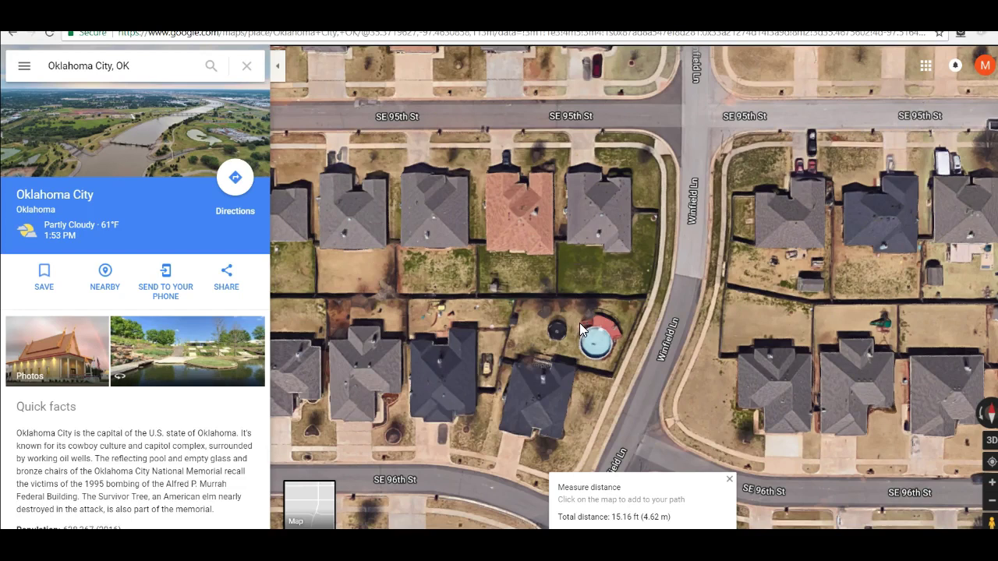
right_click(581, 325)
left_click(599, 473)
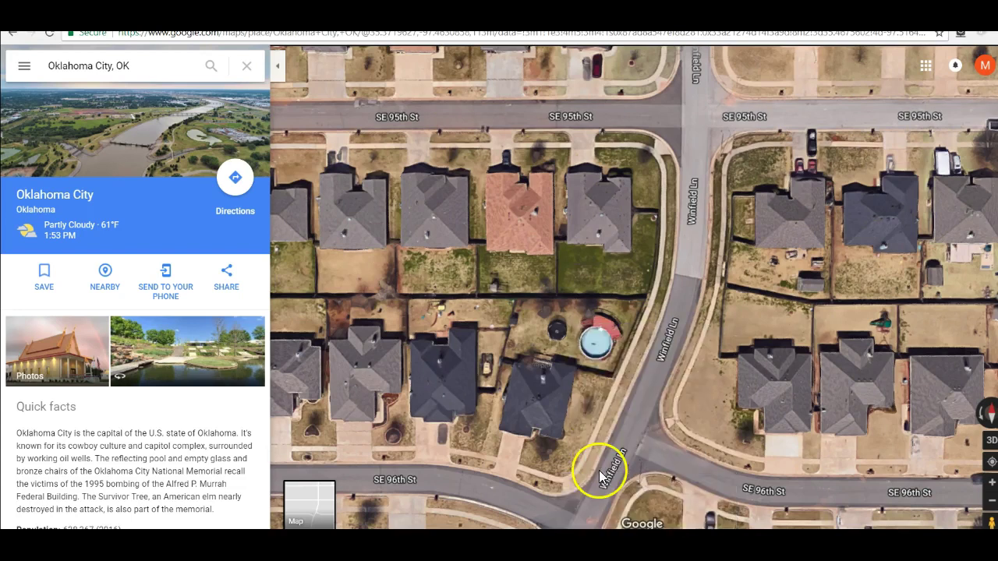
right_click(583, 328)
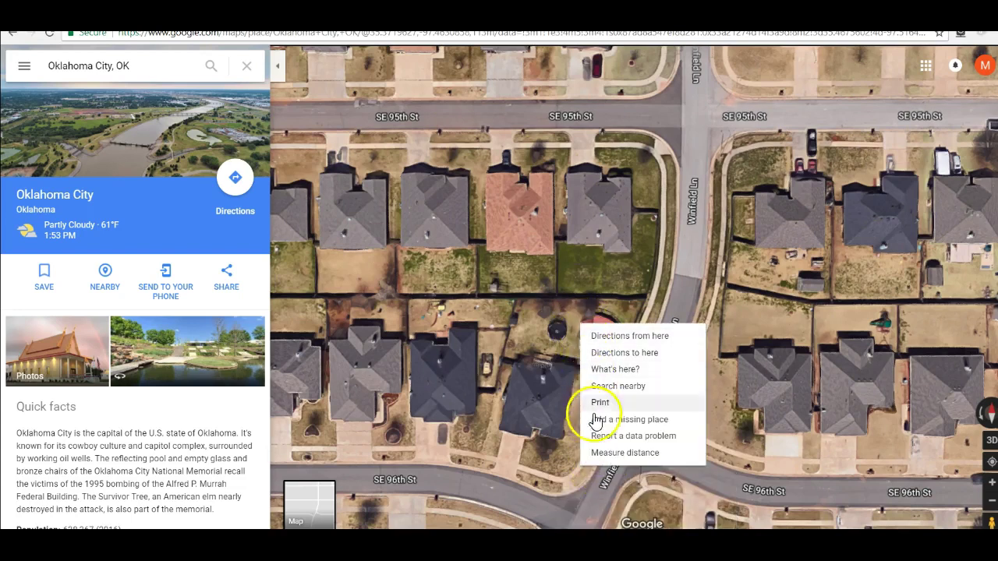
left_click(602, 453)
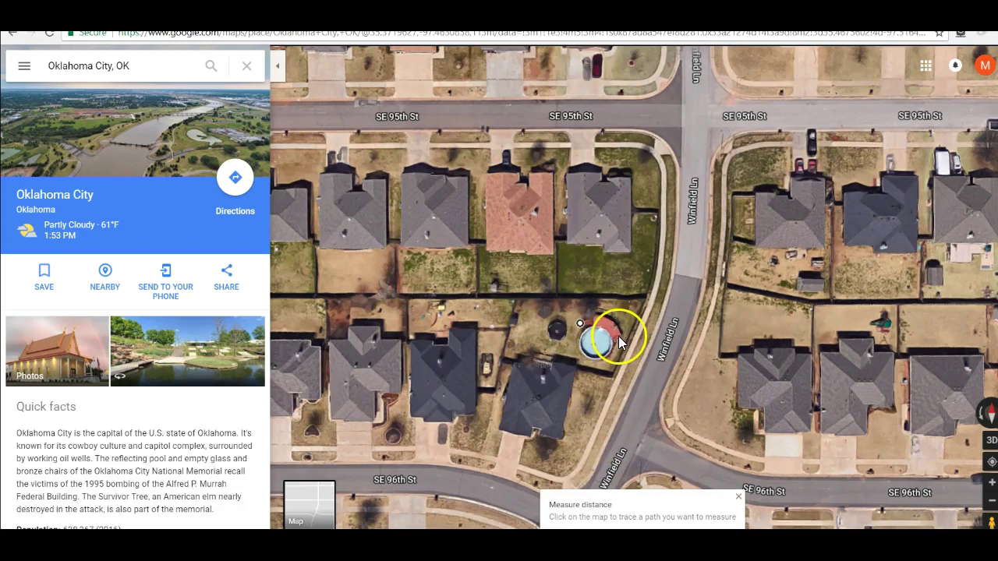
left_click(616, 334)
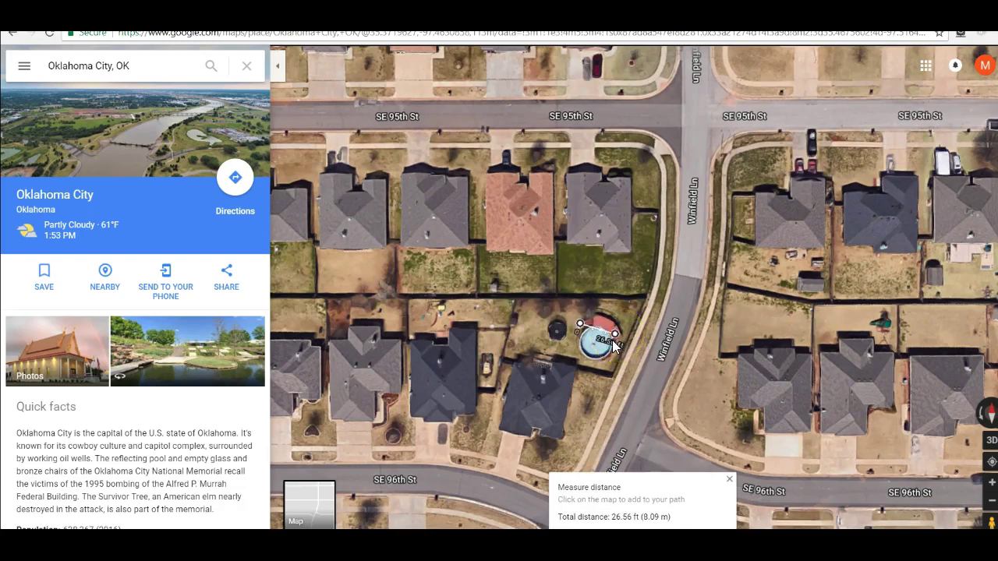
Step: Clear that pool measurement and redo it beside the pool, reading 22.71 ft
right_click(614, 356)
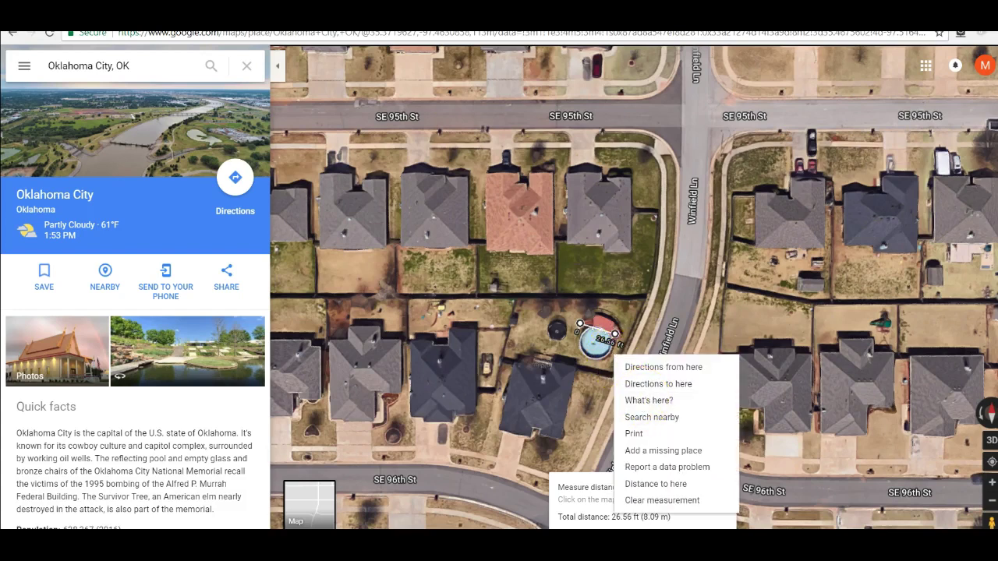
left_click(622, 504)
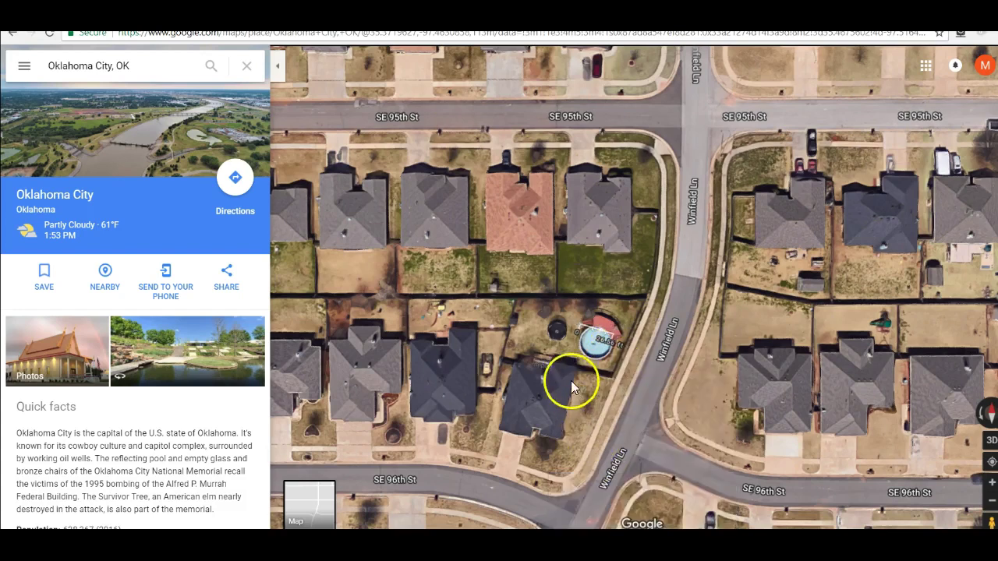
right_click(579, 326)
left_click(608, 453)
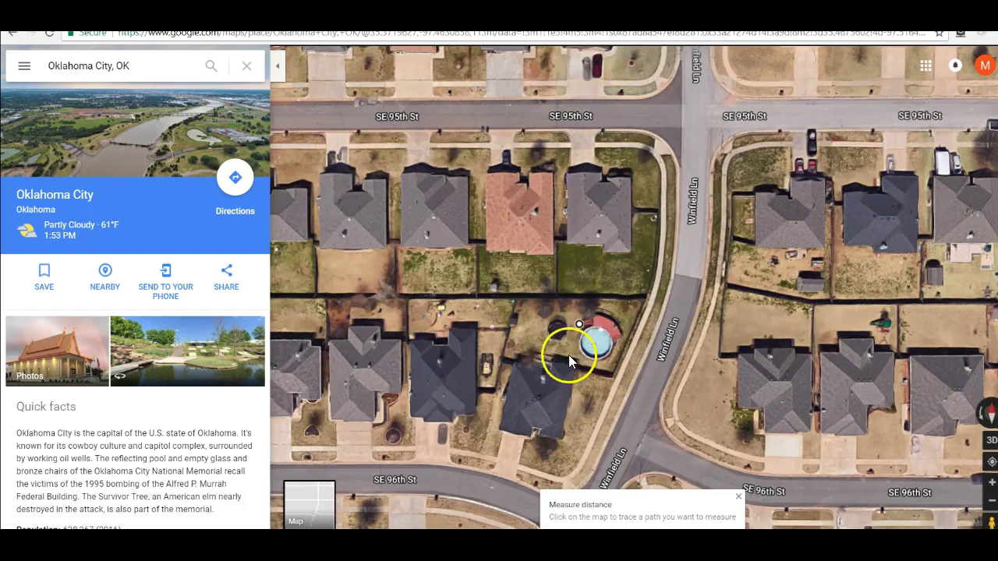
left_click(569, 352)
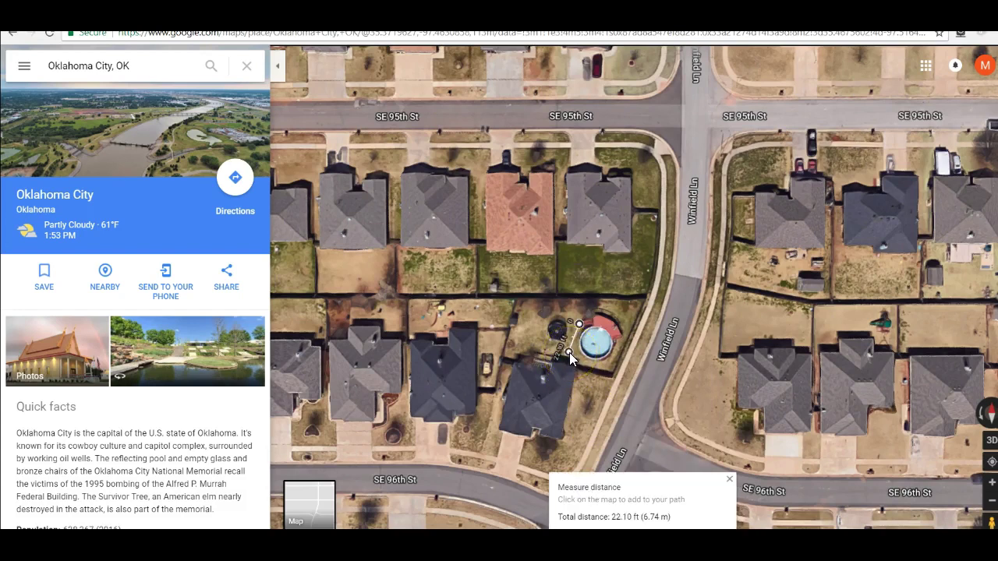
left_click_drag(569, 354, 570, 353)
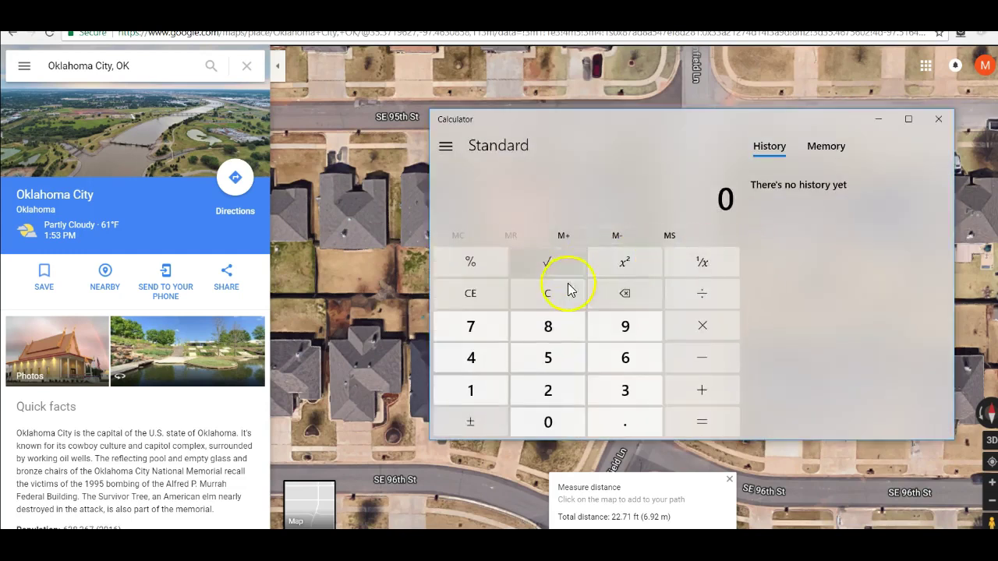
Step: Compute 27 × 22 = 594 in Calculator, then close it
left_click(555, 392)
left_click(470, 335)
left_click(703, 325)
double_click(565, 400)
left_click(705, 424)
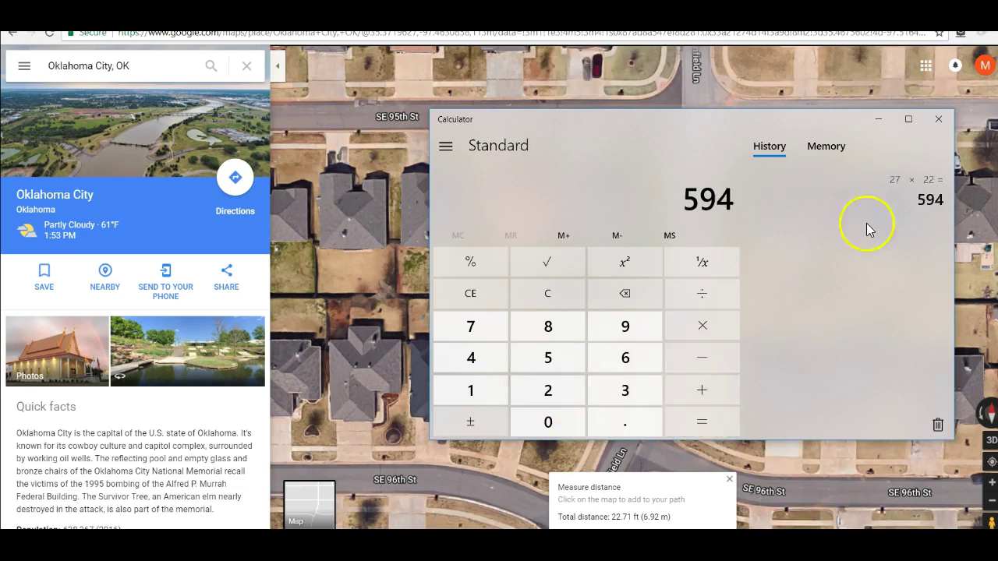
left_click(938, 120)
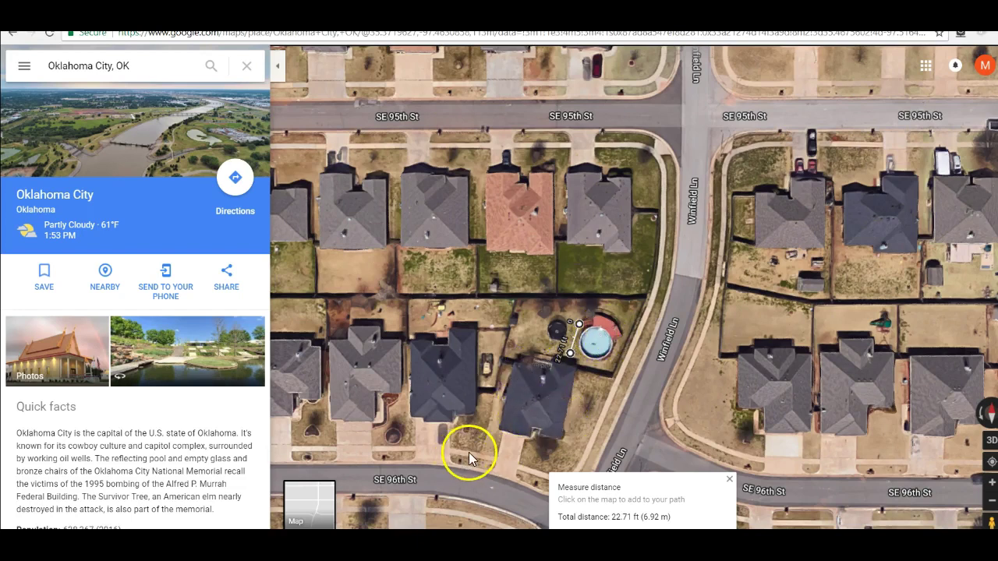
Step: Close the pool measurement and zoom back in on the SE 96th St row of houses
left_click(733, 484)
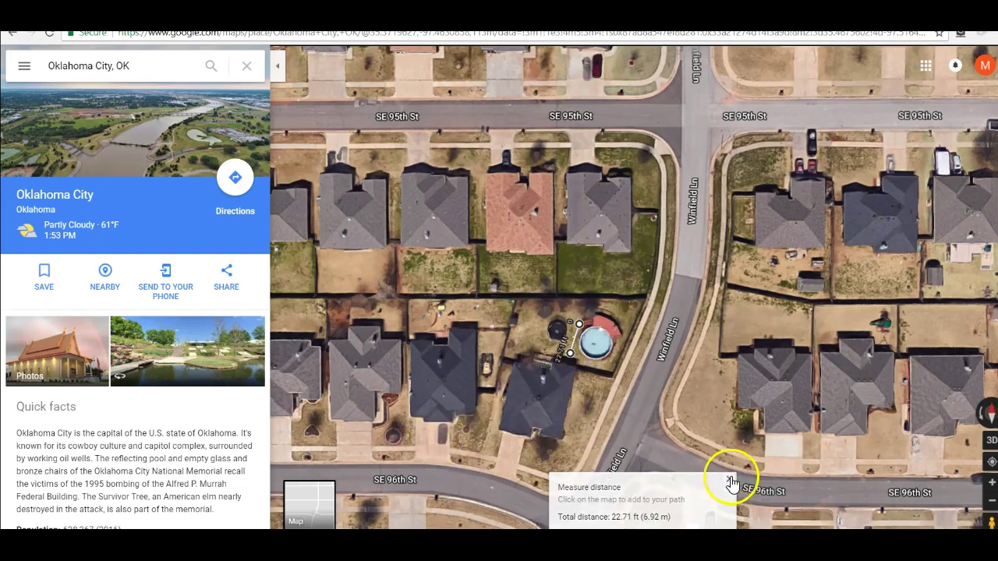
left_click_drag(490, 441, 804, 408)
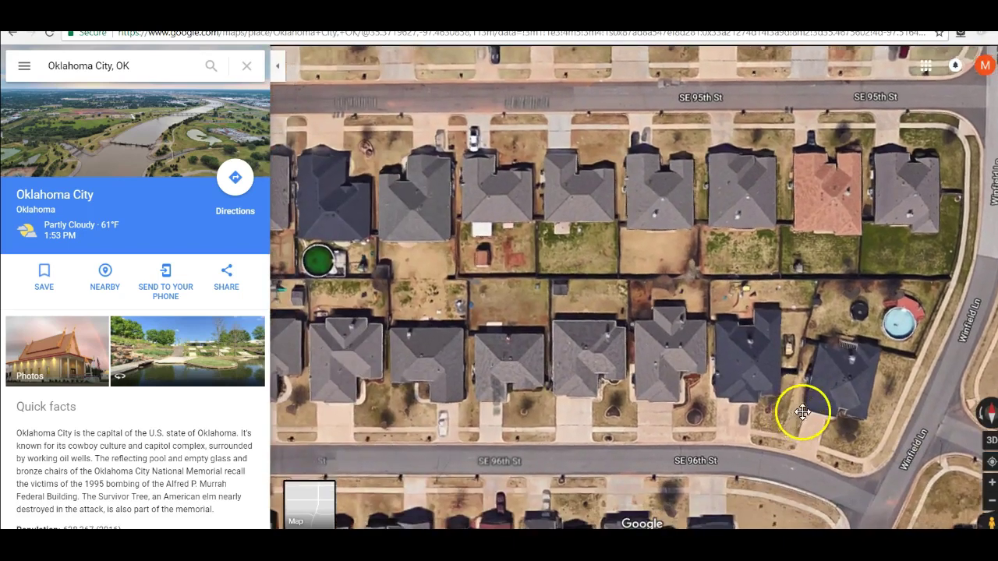
scroll(532, 422, "up", 1)
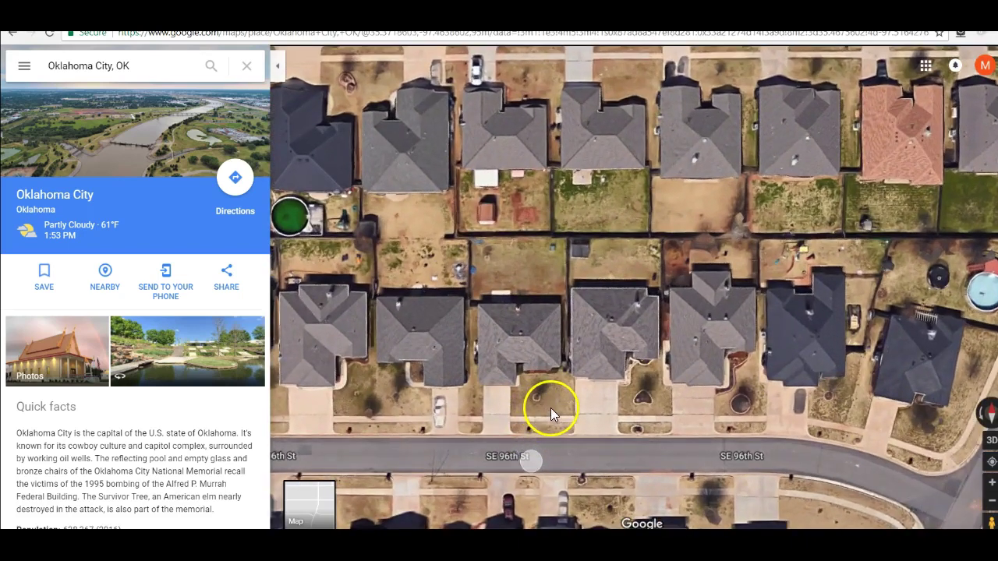
scroll(551, 408, "up", 1)
left_click_drag(568, 408, 584, 418)
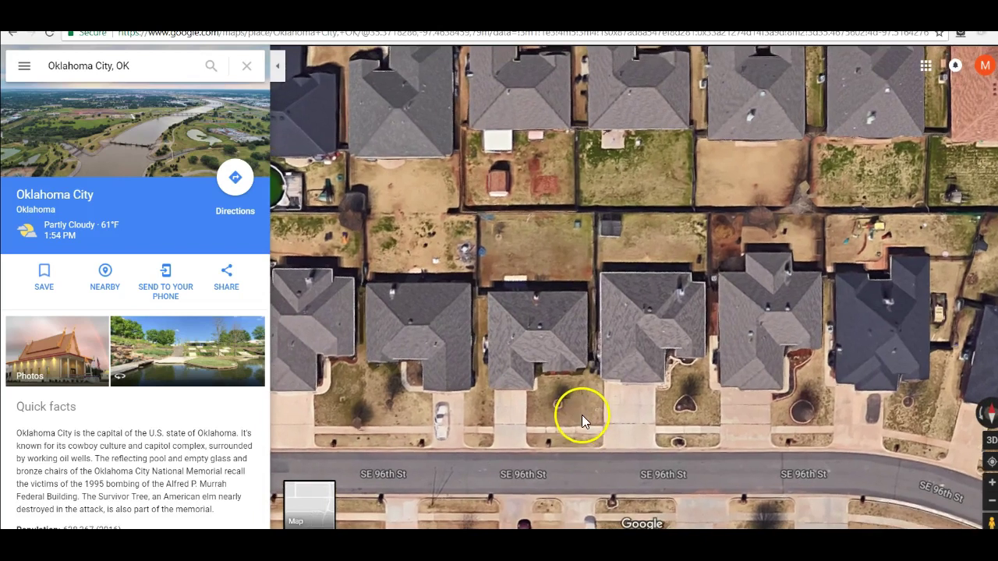
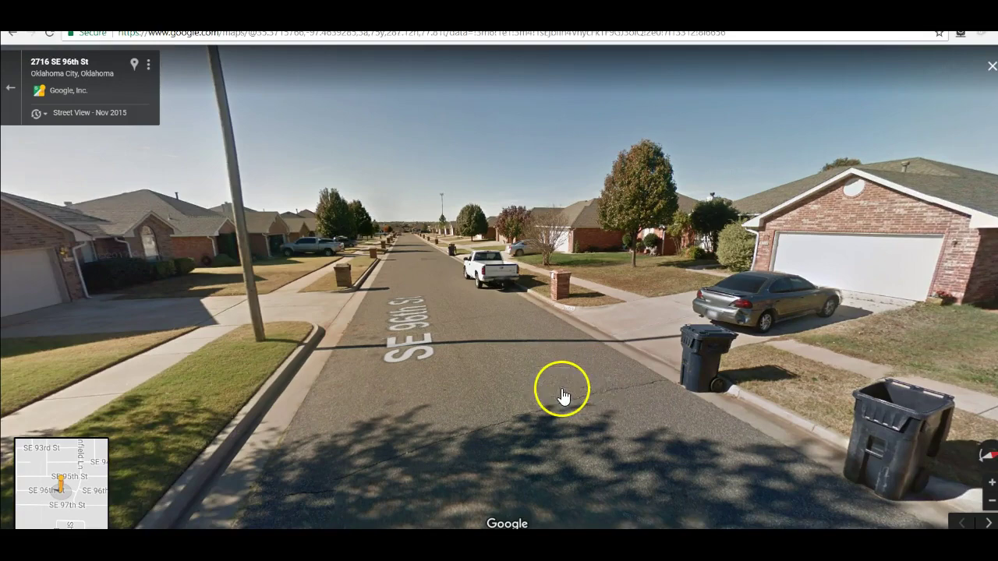
left_click_drag(738, 341, 400, 372)
left_click(591, 360)
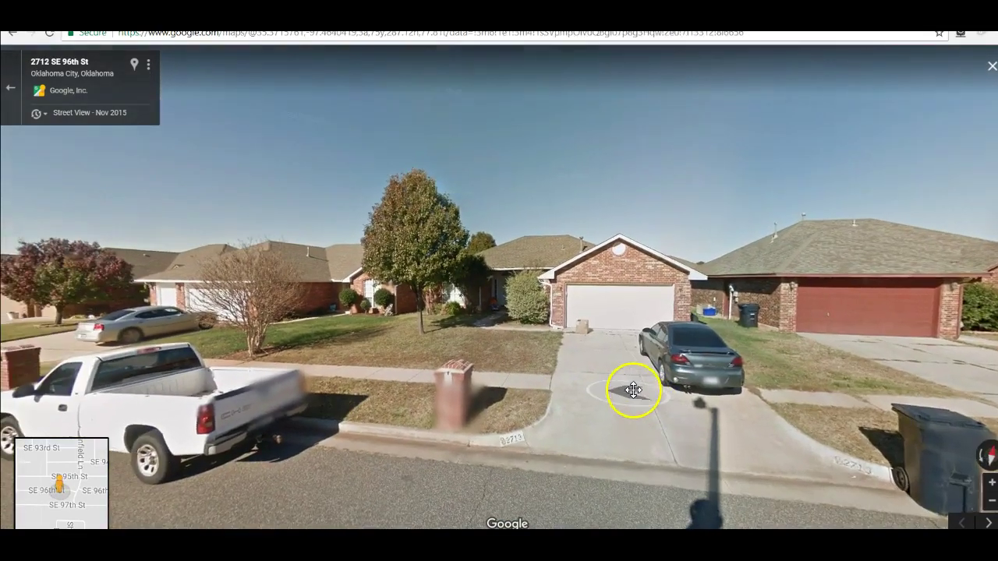
left_click(619, 364)
left_click(613, 338)
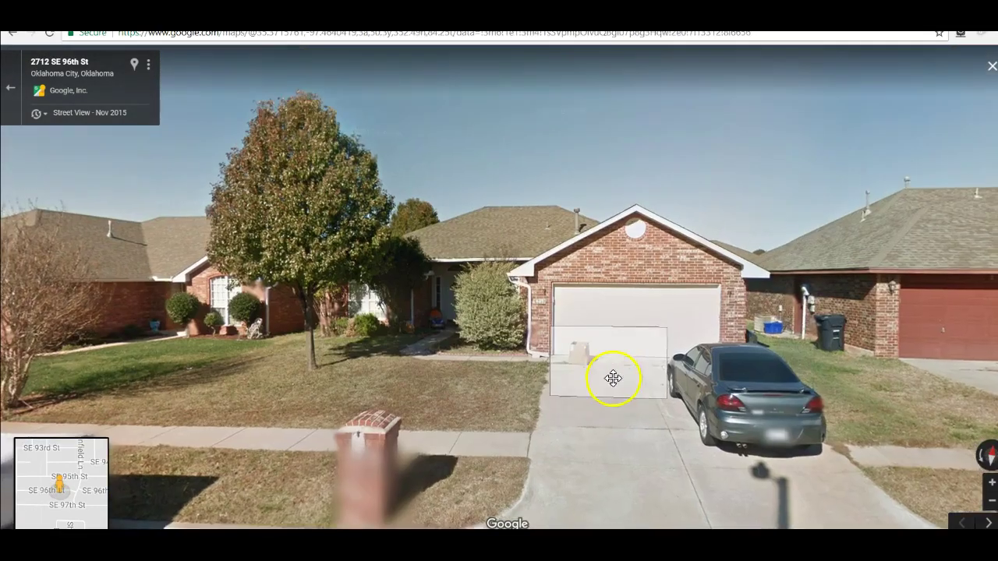
left_click(611, 374)
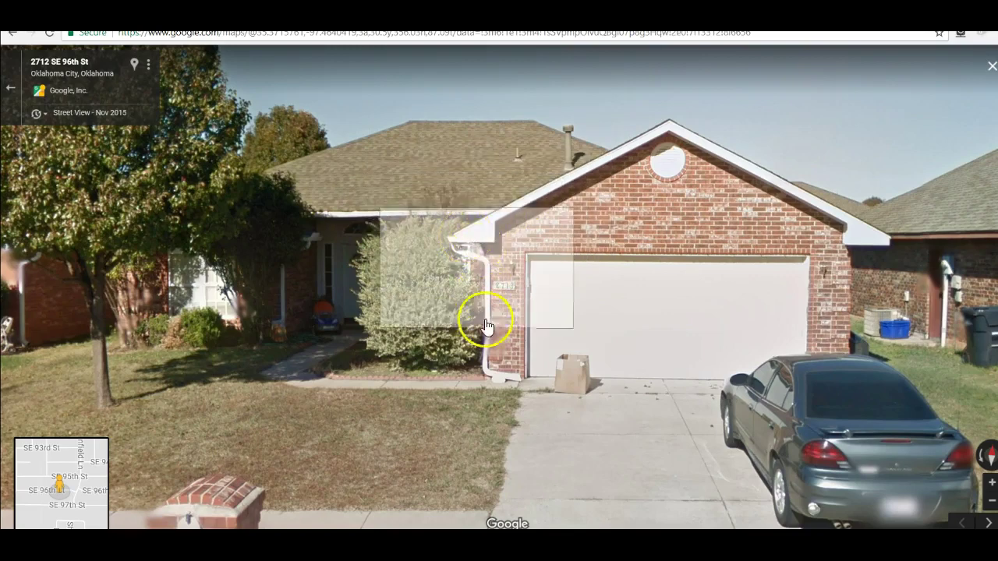
scroll(492, 343, "down", 2)
left_click_drag(546, 423, 344, 408)
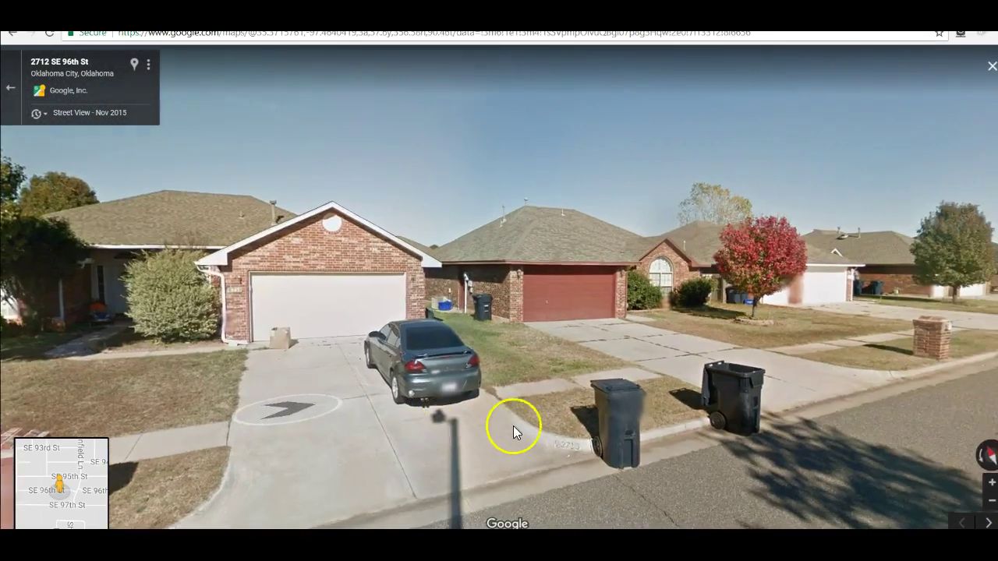
left_click_drag(512, 423, 318, 416)
left_click(641, 409)
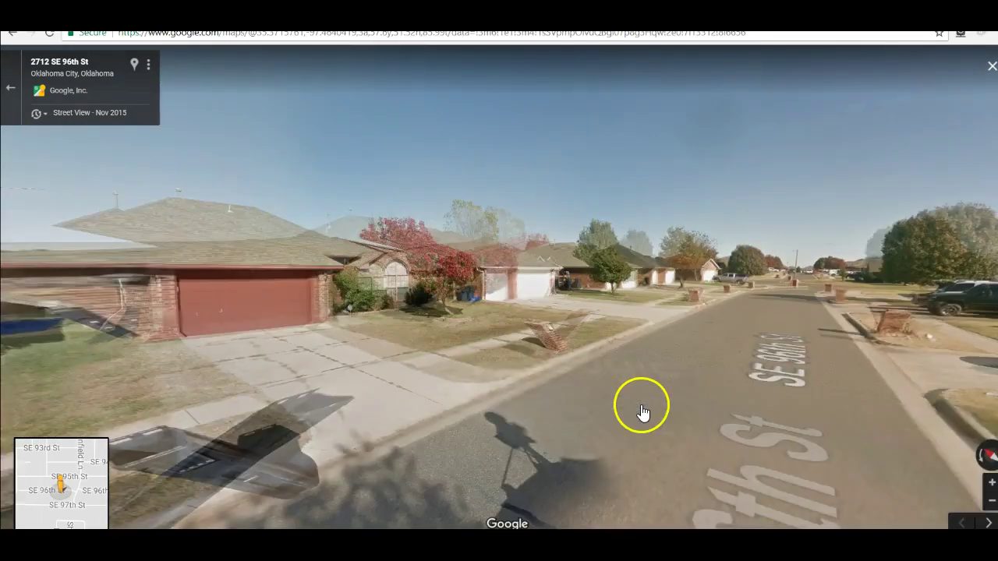
left_click_drag(481, 441, 708, 414)
left_click(708, 414)
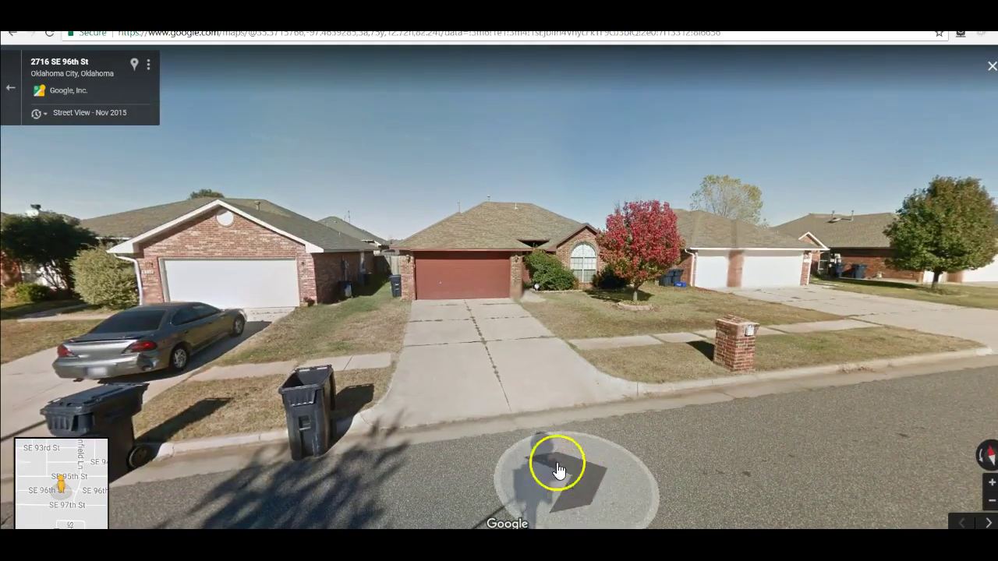
left_click(465, 390)
Step: Zoom out to the 3D aerial map, pan north, and rotate two quarter turns so SE 95th St runs horizontally
scroll(465, 403, "down", 5)
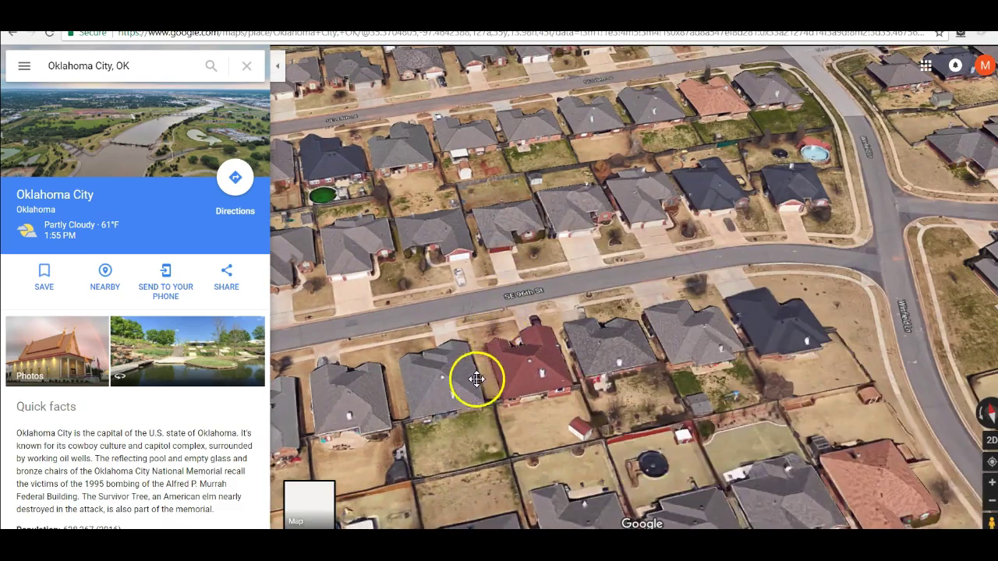
left_click_drag(477, 379, 461, 500)
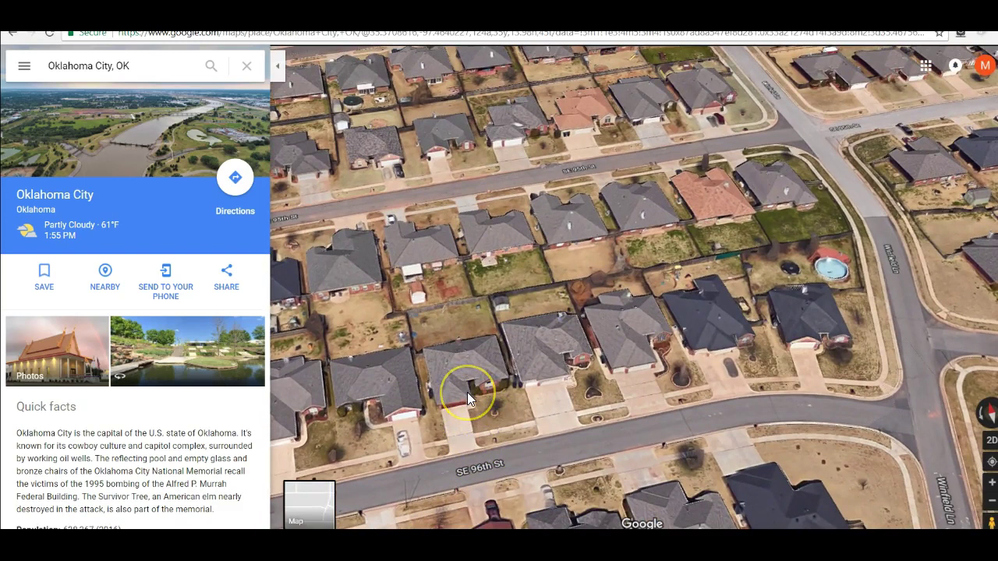
left_click(490, 412)
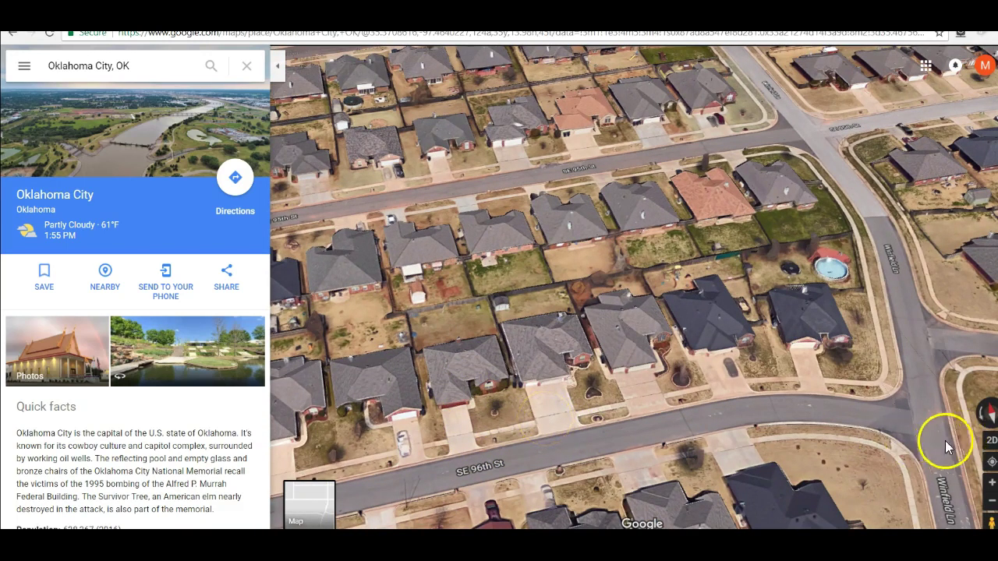
left_click(989, 413)
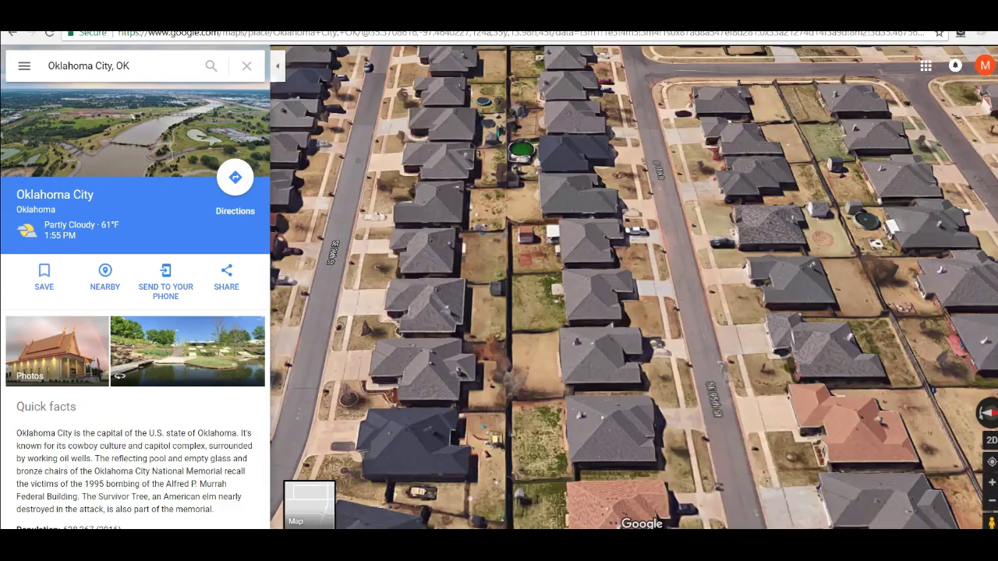
left_click(989, 414)
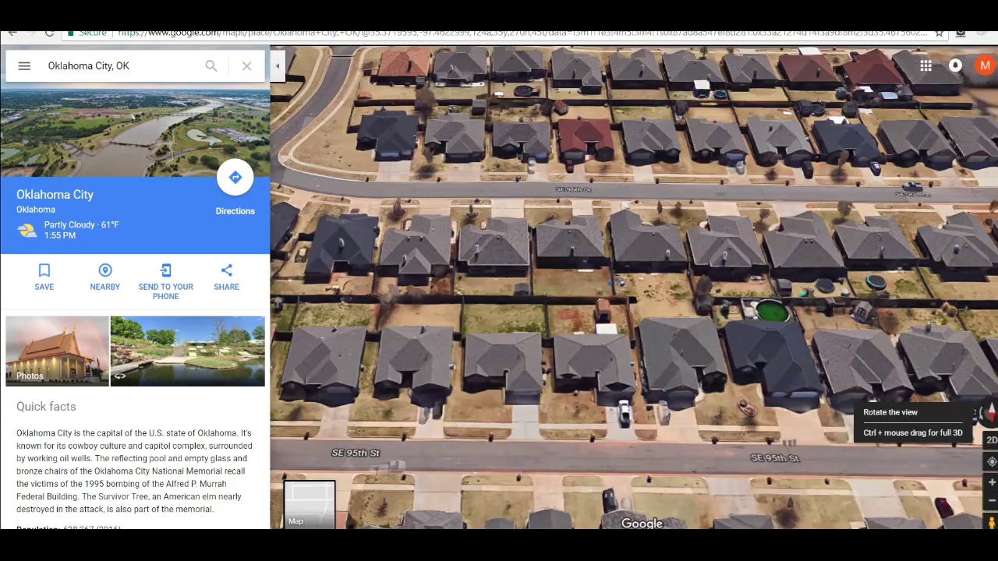
Step: Pan the 3D aerial view down until the row of houses lining SE 96th St is centred
left_click_drag(630, 397, 648, 430)
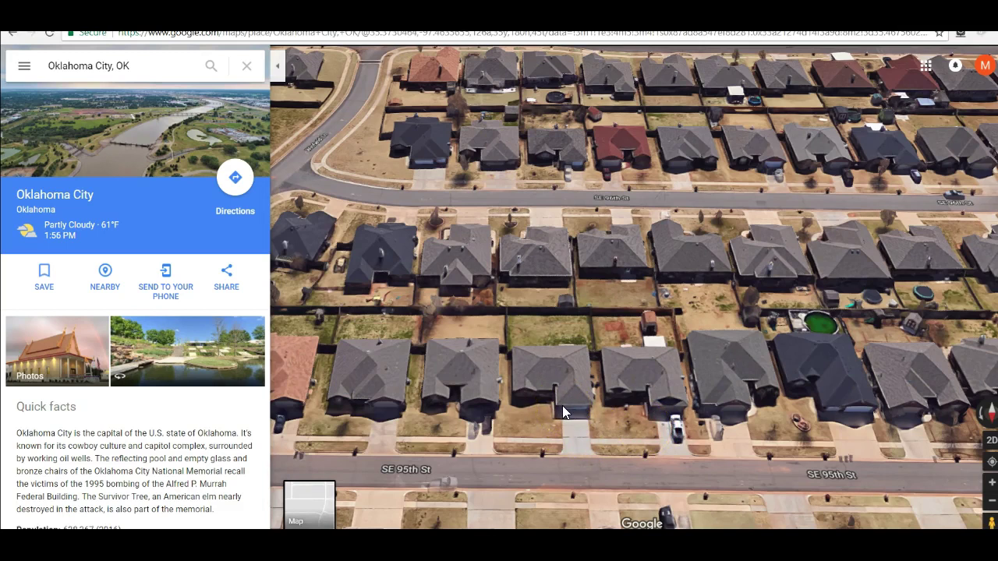
left_click_drag(562, 406, 567, 456)
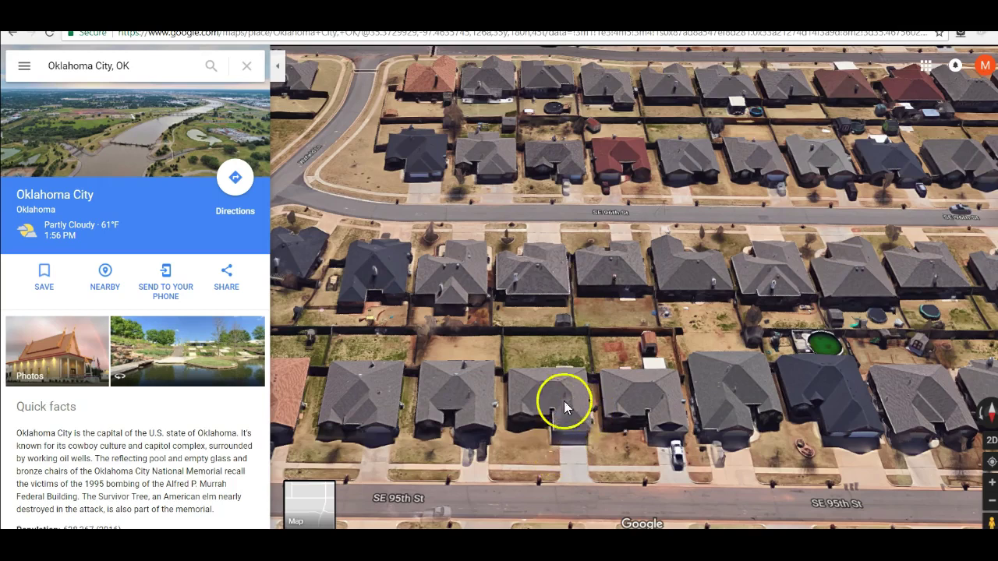
left_click_drag(567, 332, 519, 517)
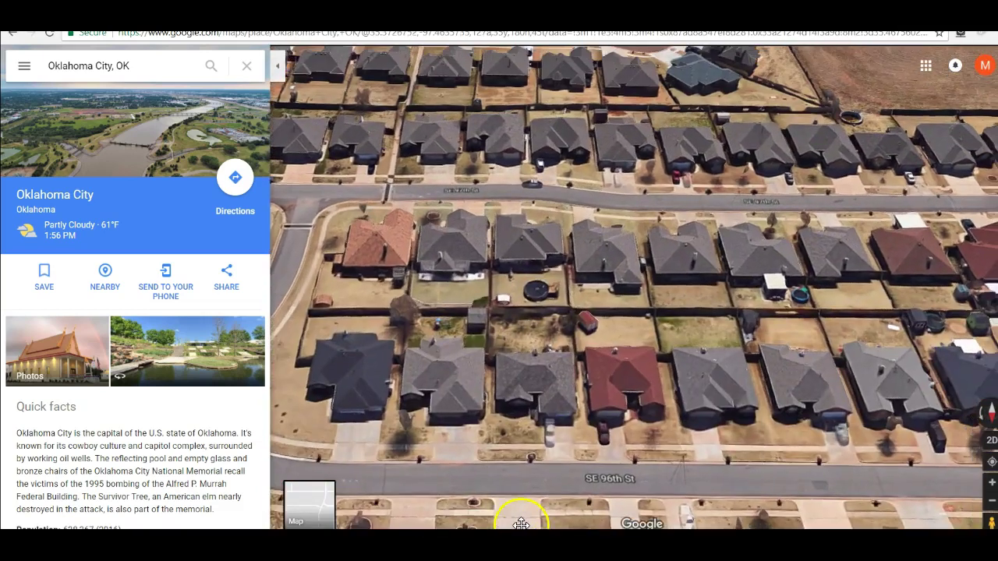